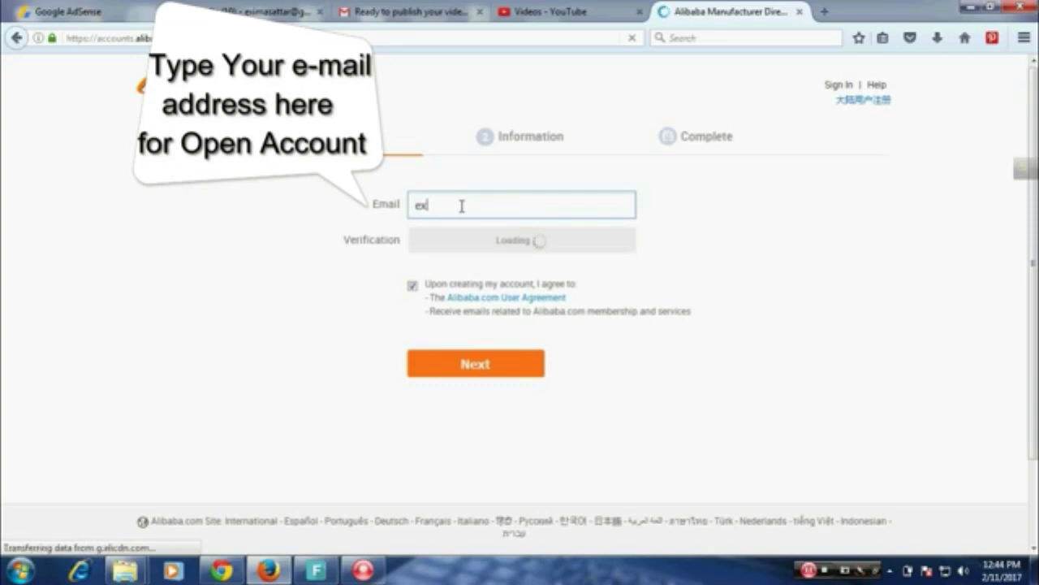
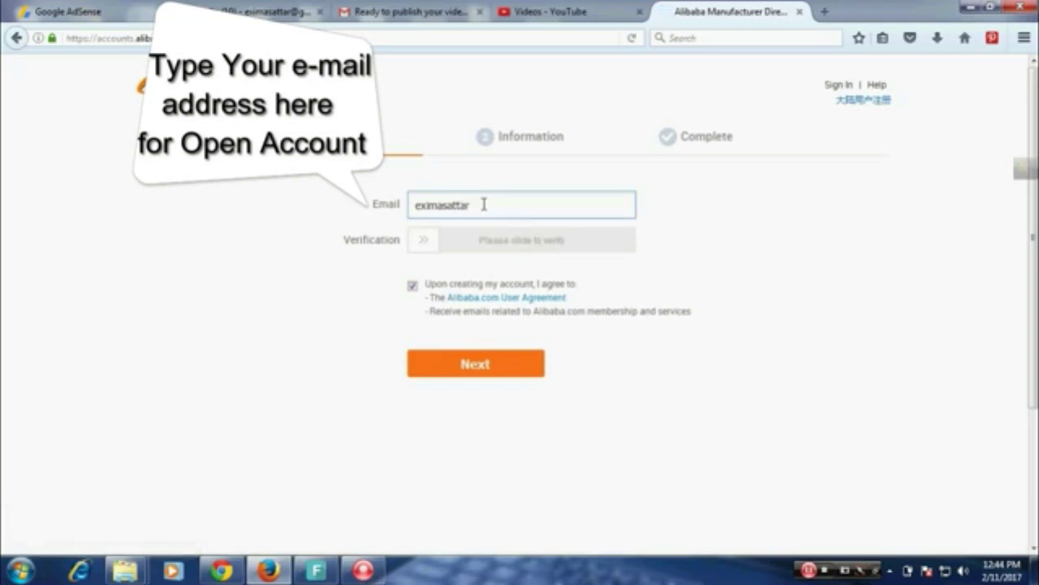
Complete the Gmail address in the Email field and slide the verification slider fully right.
type("@")
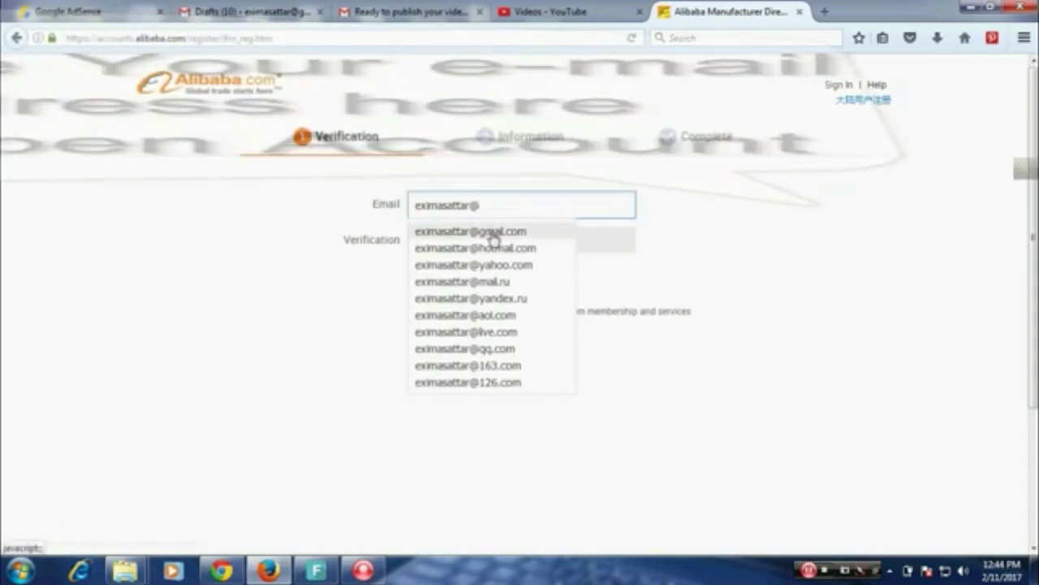
left_click(493, 234)
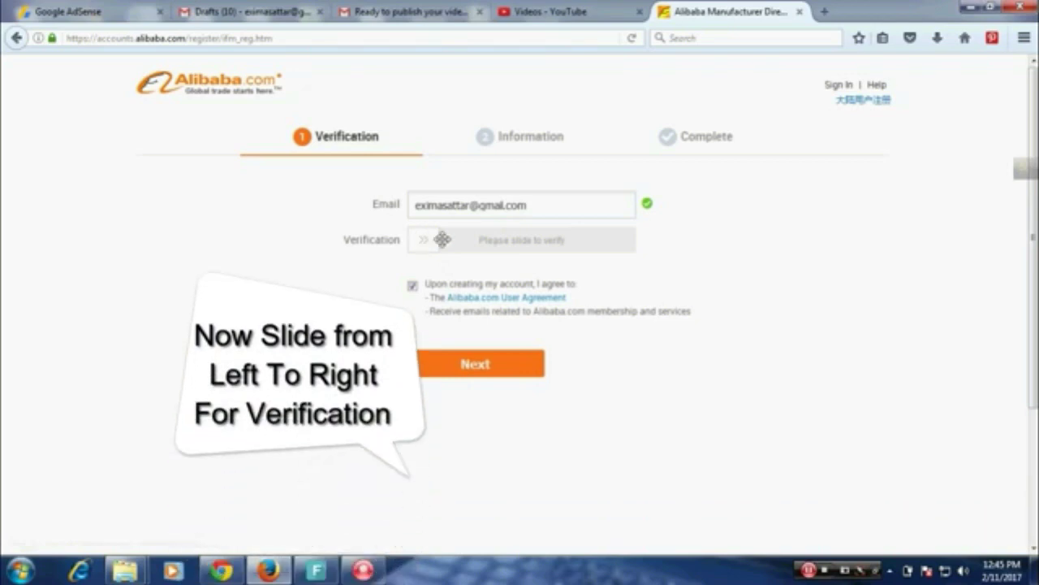
left_click_drag(442, 239, 624, 239)
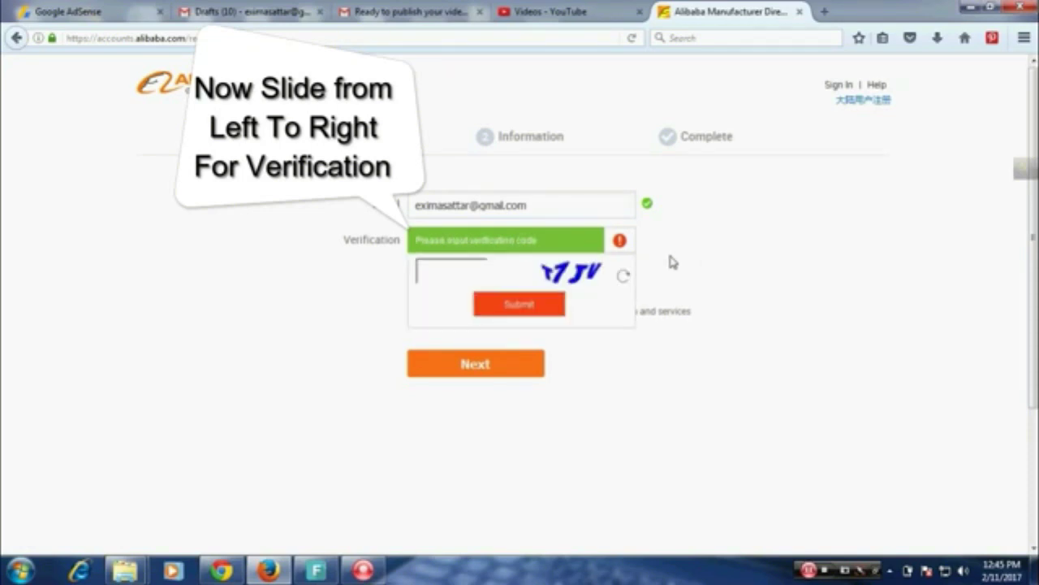
Enter the captcha code, submit it, and send the confirmation email to the mailbox.
left_click(452, 270)
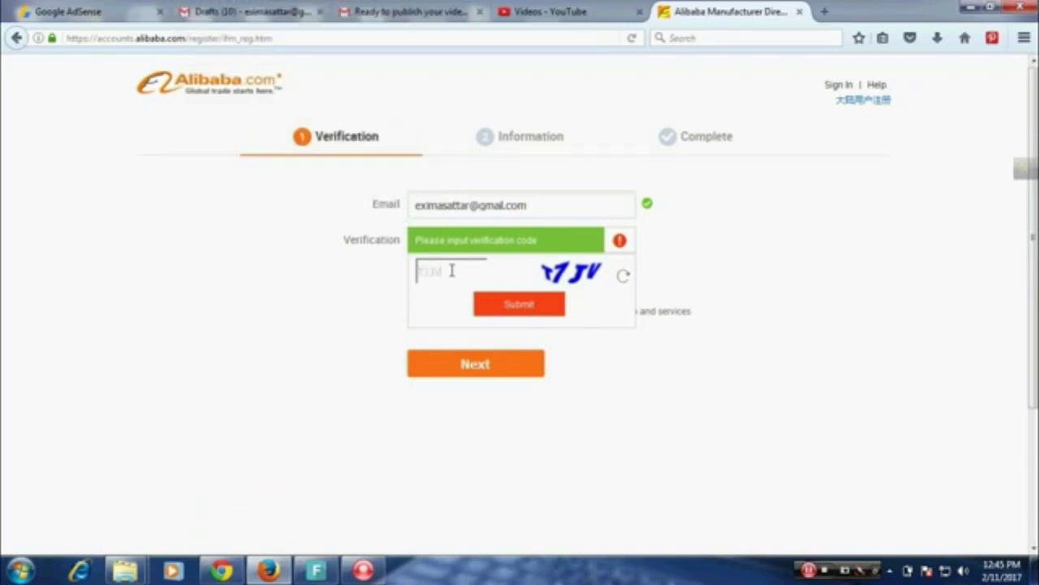
left_click(527, 301)
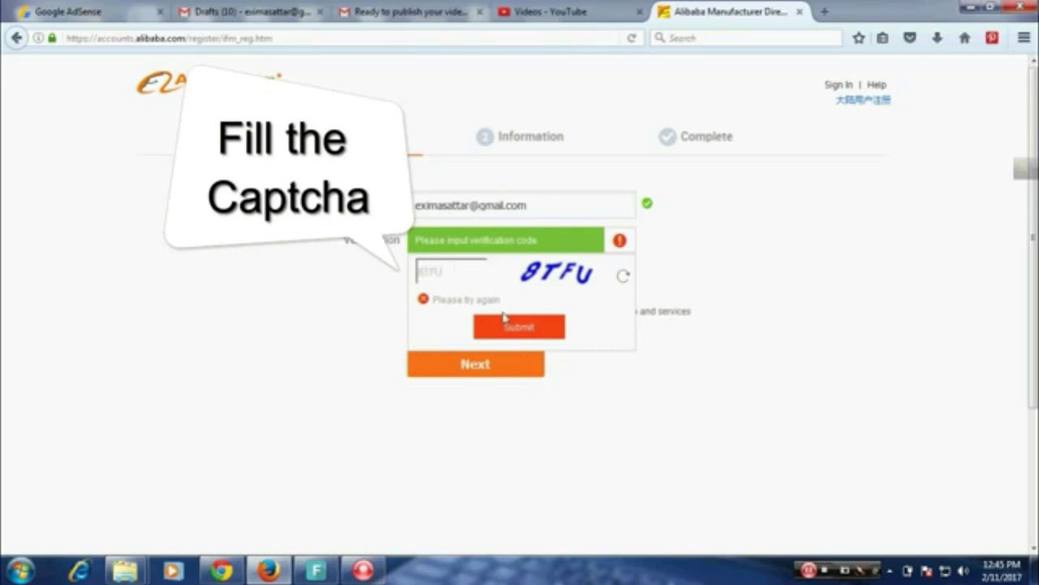
type("8TFU")
left_click(517, 329)
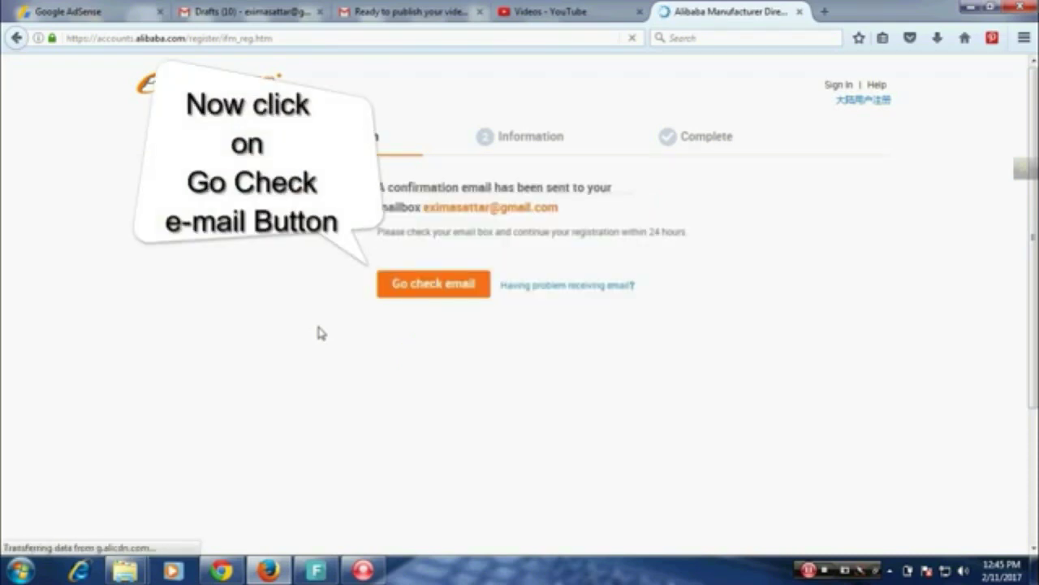
left_click(270, 572)
left_click(270, 572)
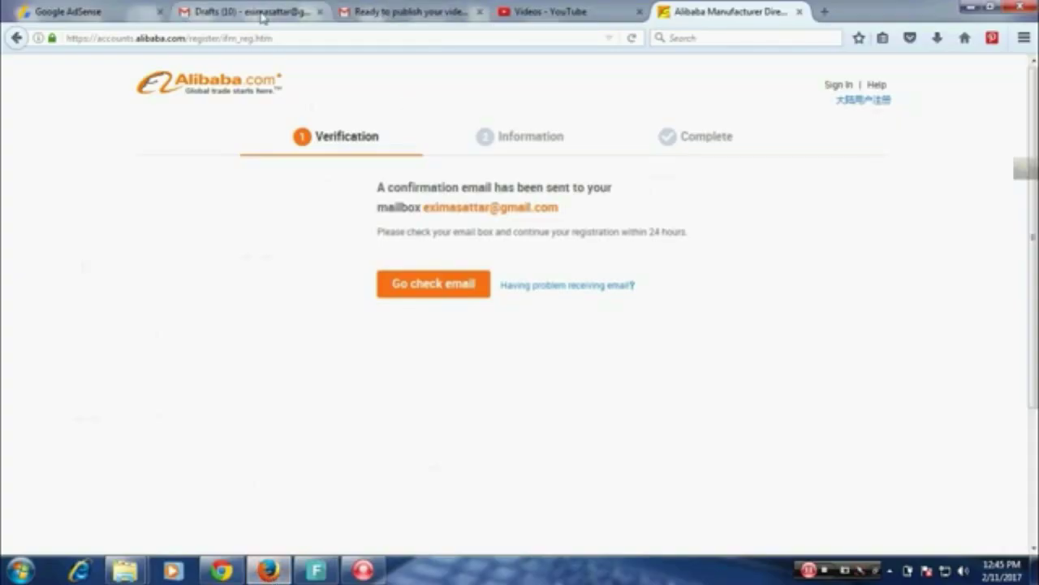
Open Alibaba's verification email in the Gmail inbox and follow its Complete link.
left_click(262, 13)
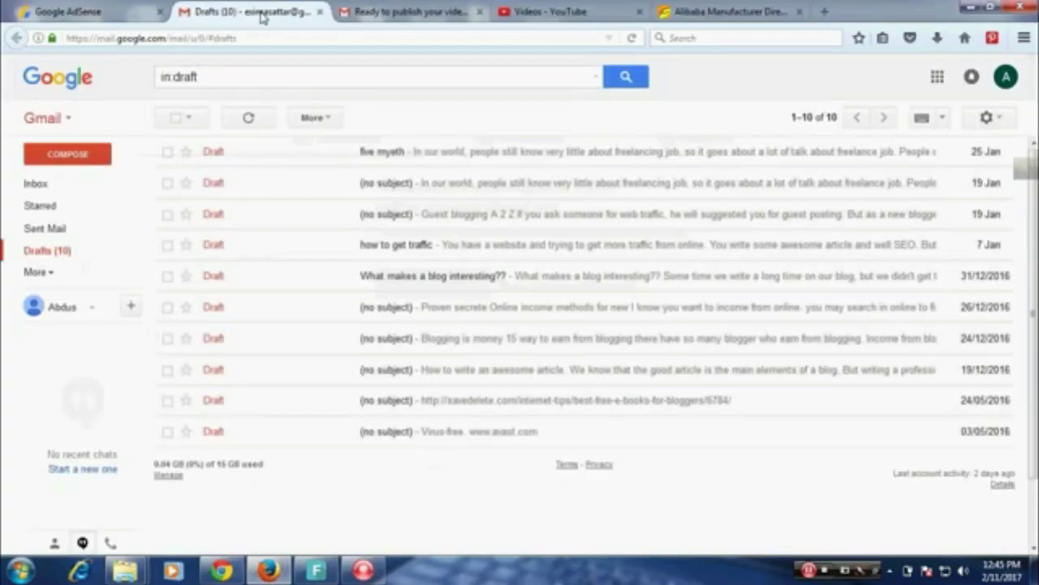
left_click(65, 186)
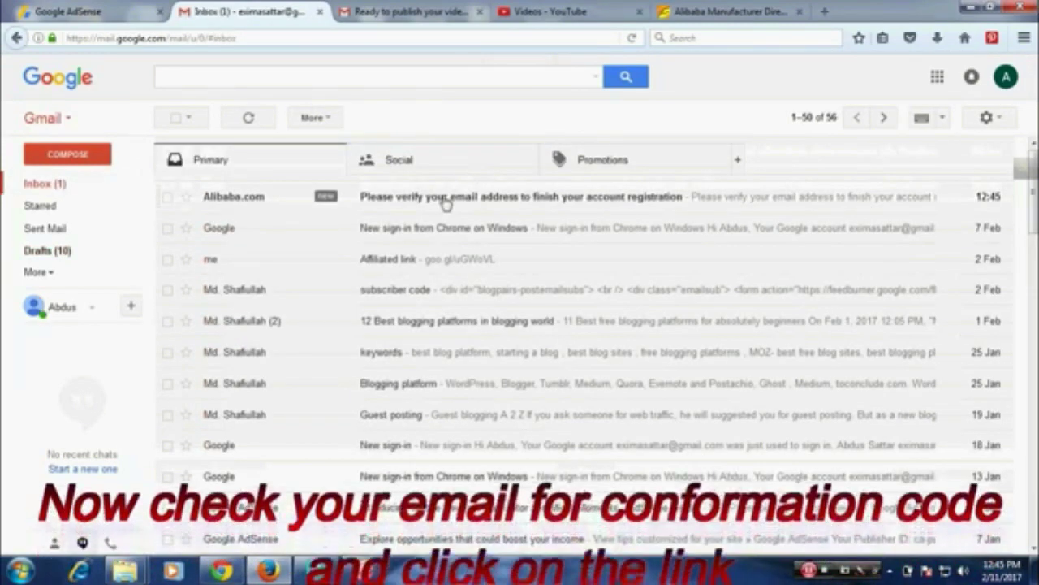
left_click(446, 199)
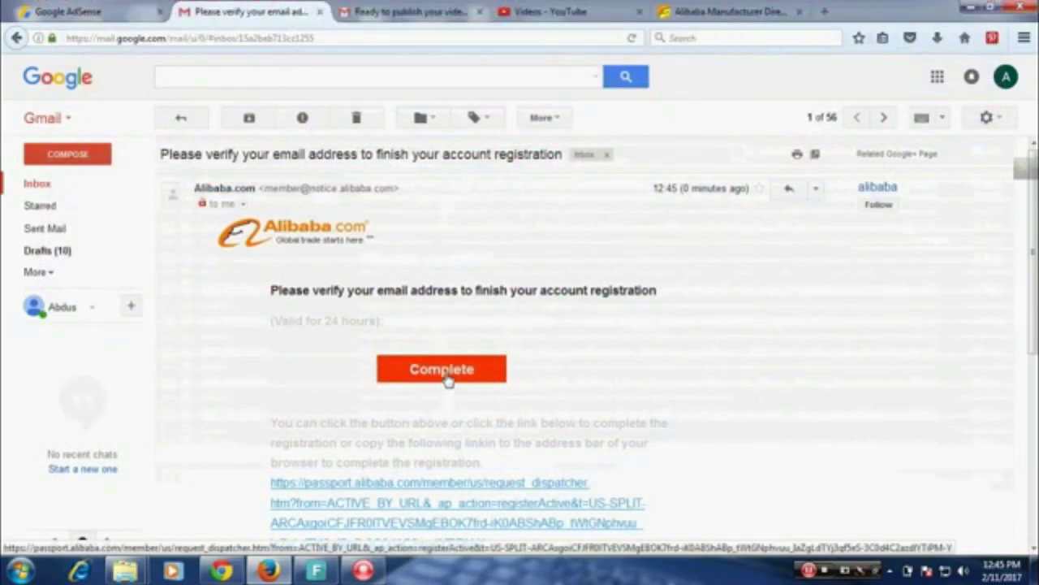
left_click(442, 370)
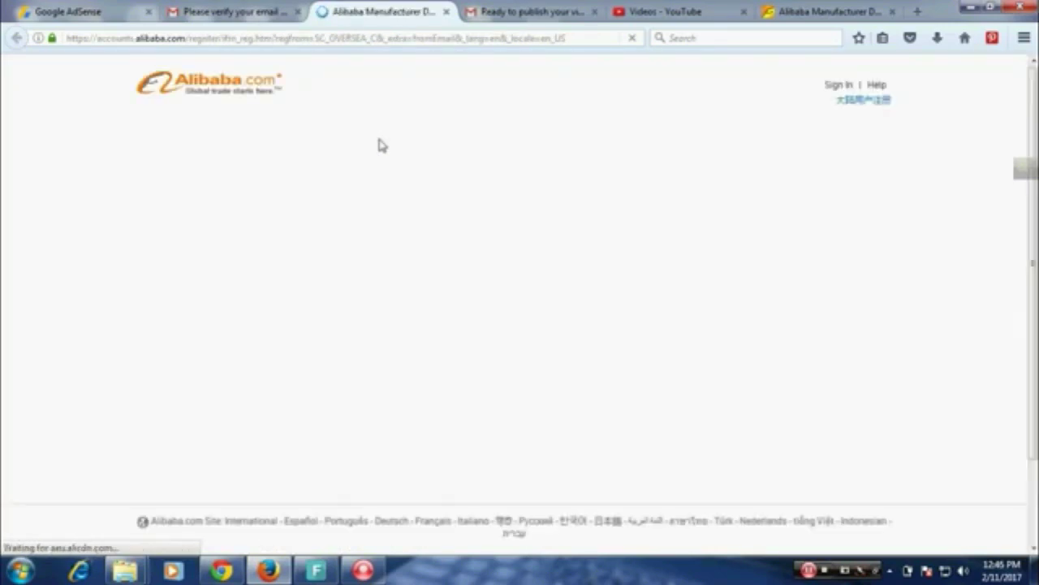
Set and confirm the account password and choose Both as the business role.
left_click(421, 239)
type("******")
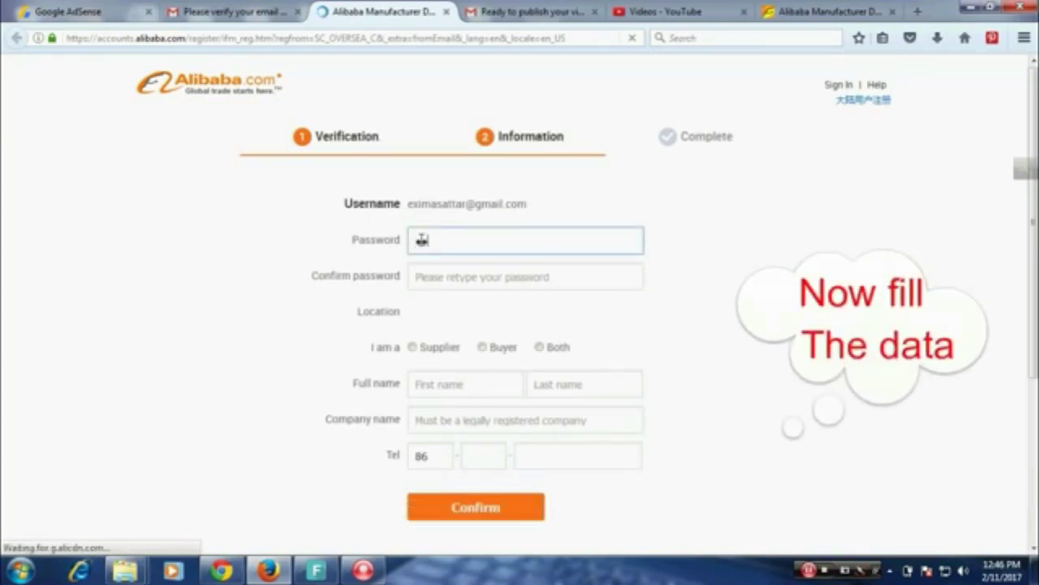
type("***")
left_click(428, 274)
type("*********")
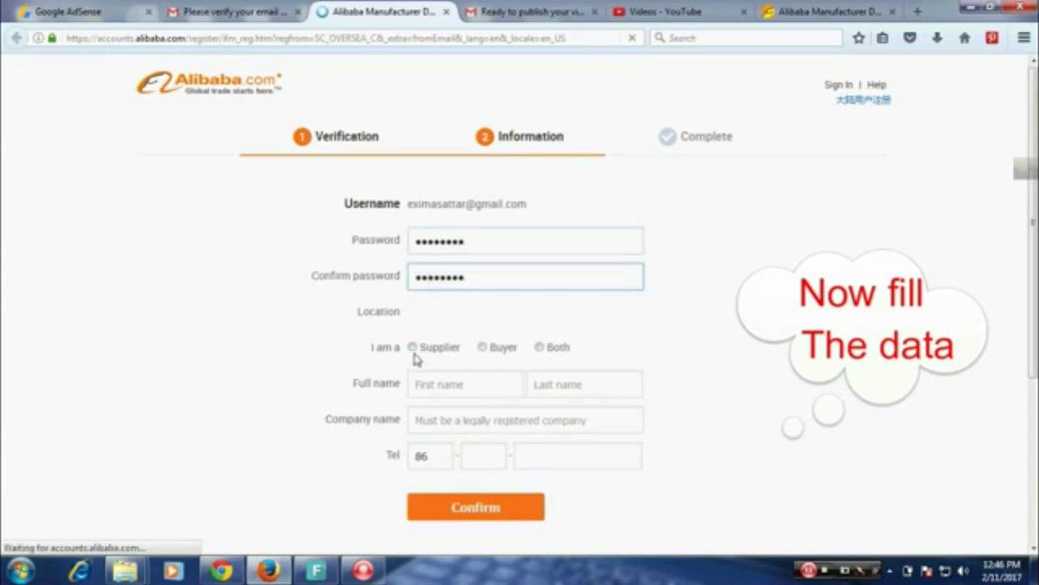
left_click(540, 349)
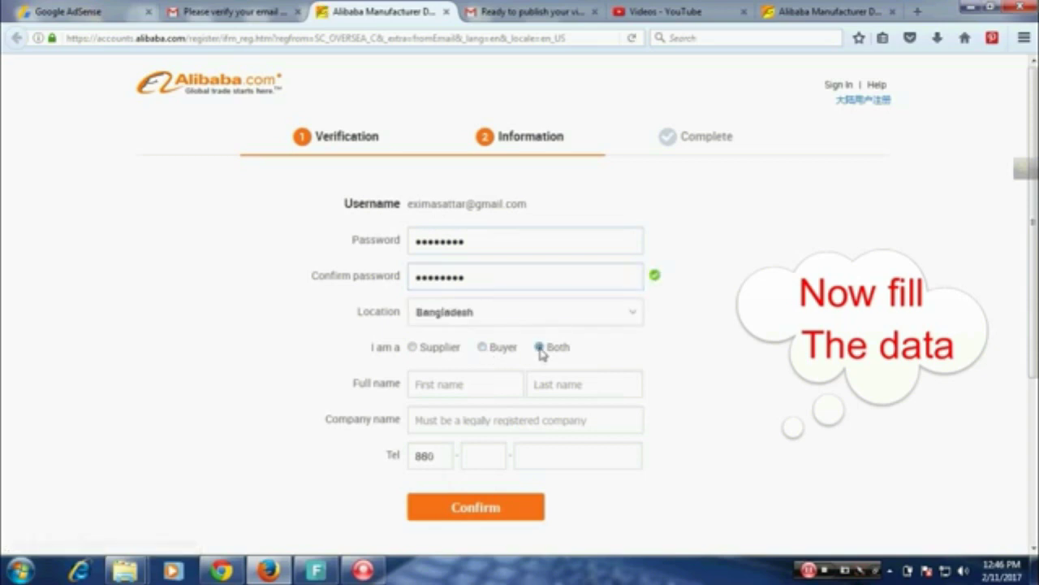
Enter the account holder's first and last name.
left_click(480, 390)
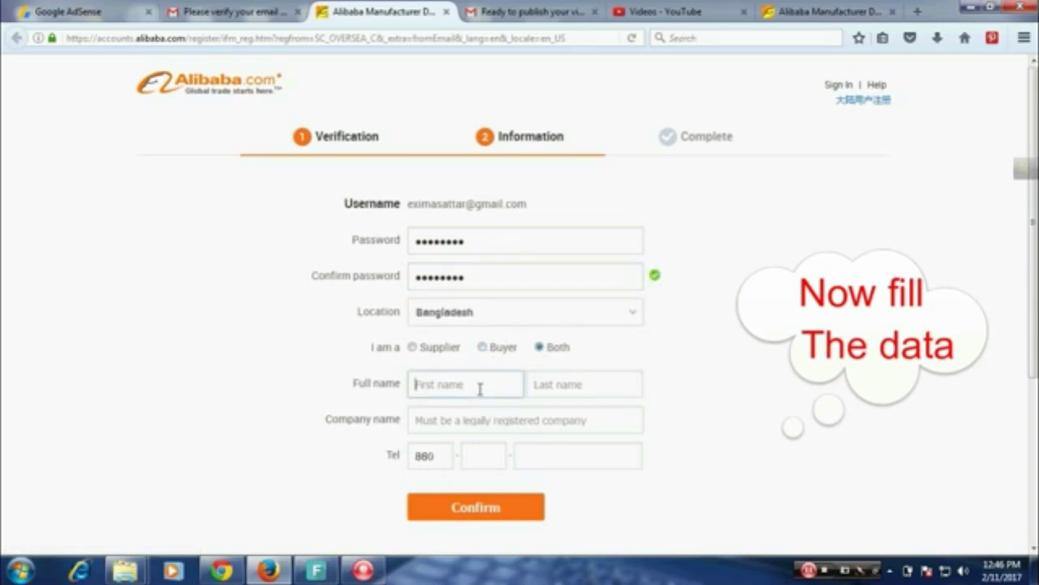
type("s")
key("BackSpace")
type("s")
key("BackSpace")
type("s")
key("BackSpace")
left_click(536, 387)
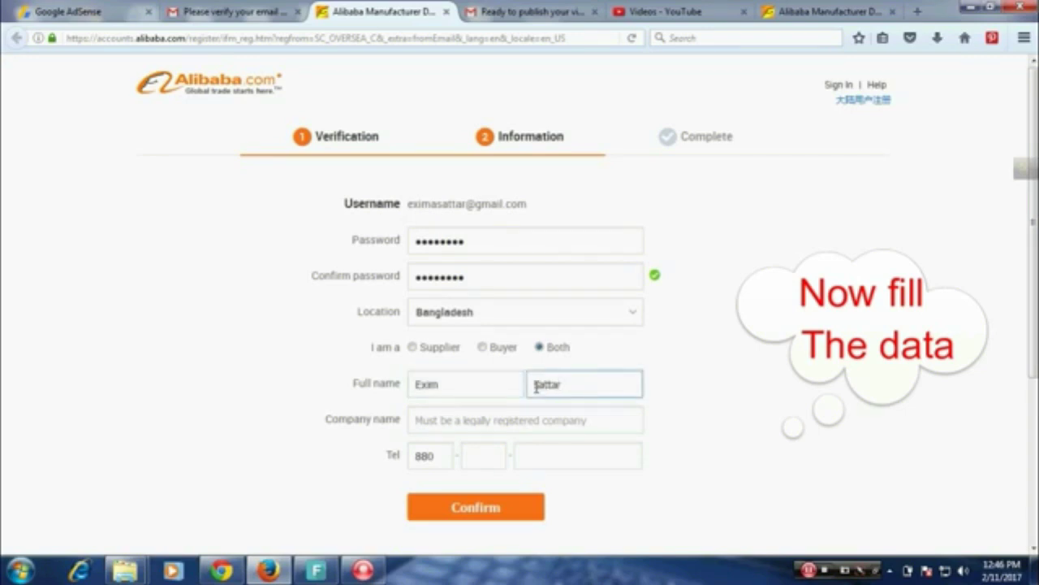
Correct the name fields and enter 'Exim Cargo World' as the company name.
left_click(491, 421)
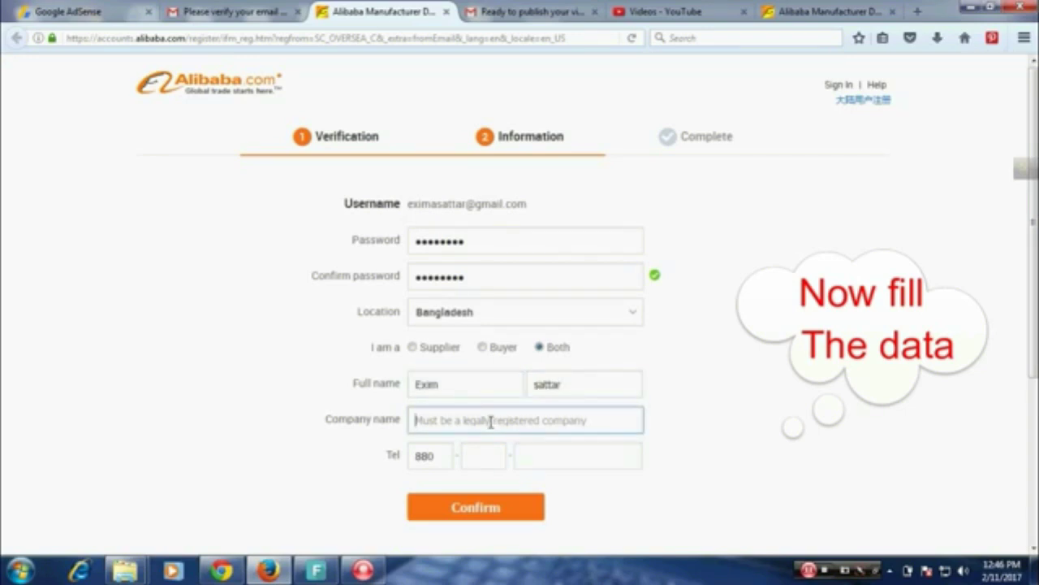
type("Exim Cal")
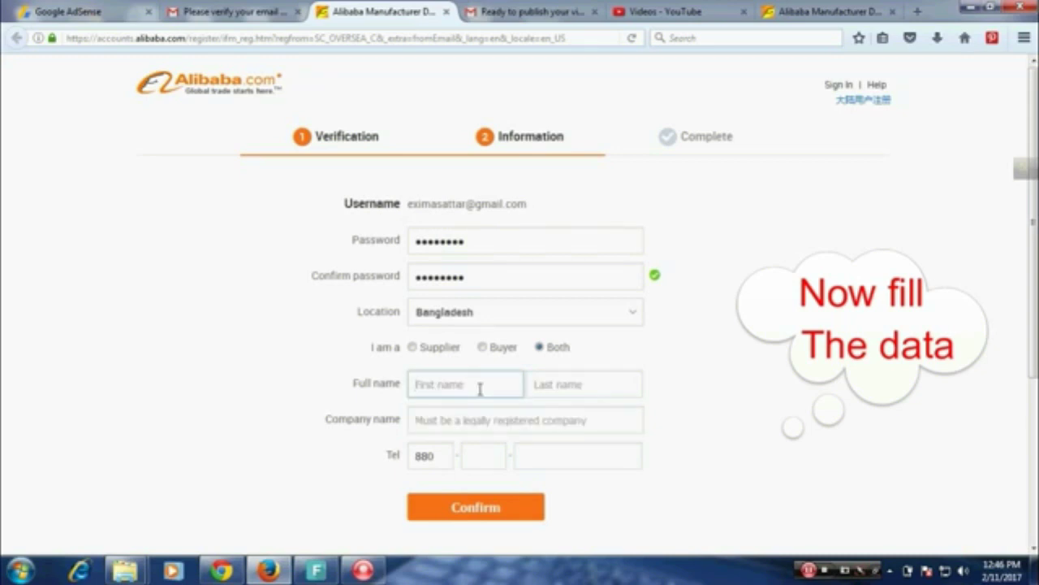
type("s")
key("BackSpace")
type("Exim")
left_click(536, 386)
type("E")
type("attar")
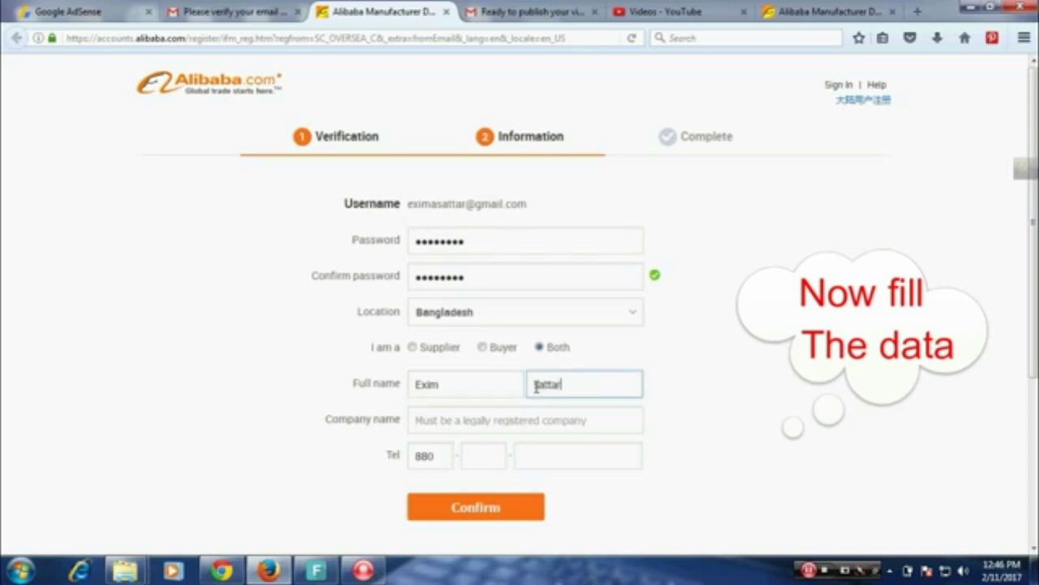
left_click(490, 422)
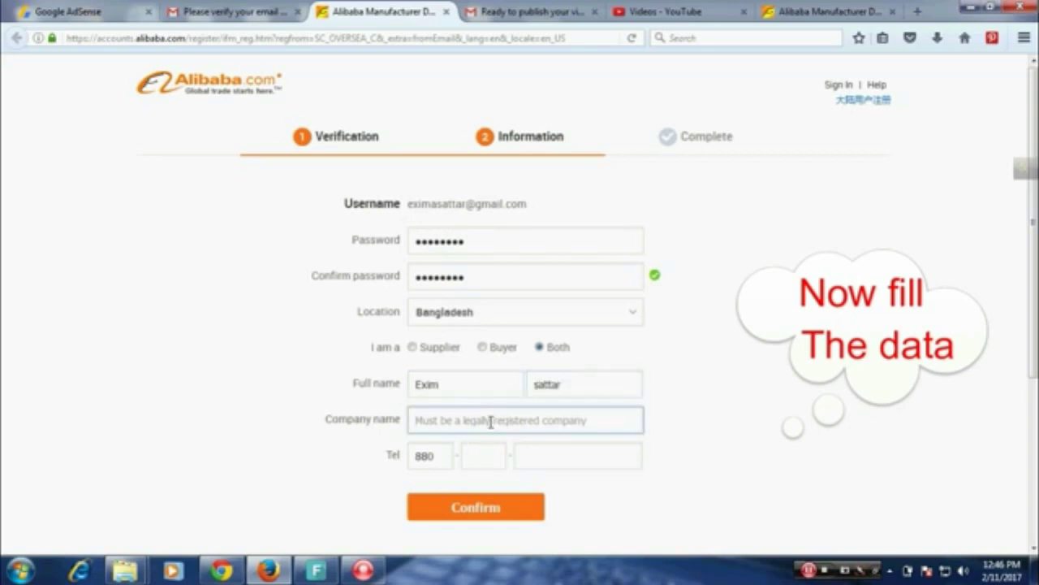
type("Ex")
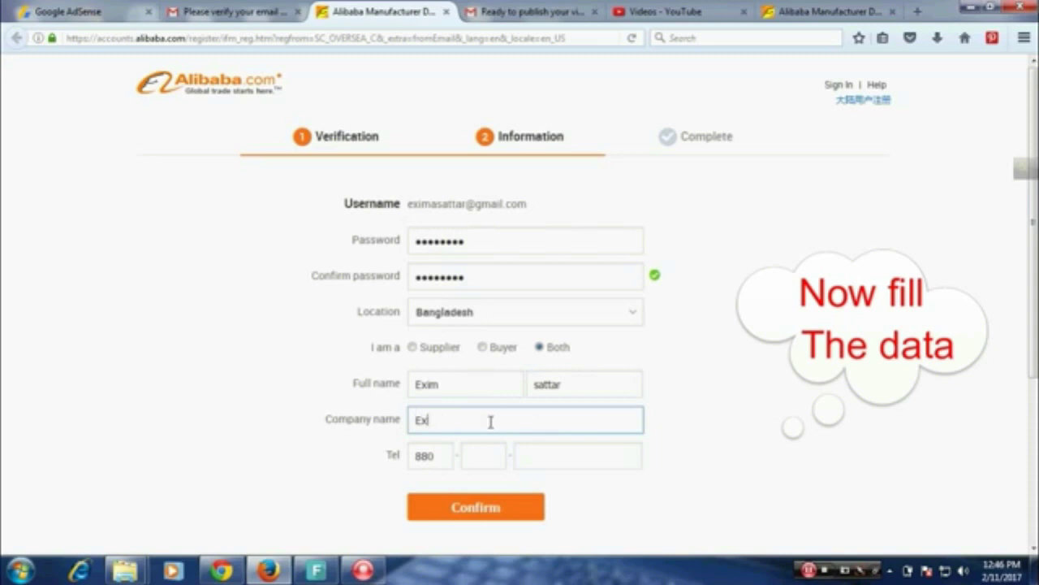
type("im Cargo World")
Replace the password with a stronger one in both password fields and resubmit.
left_click(477, 507)
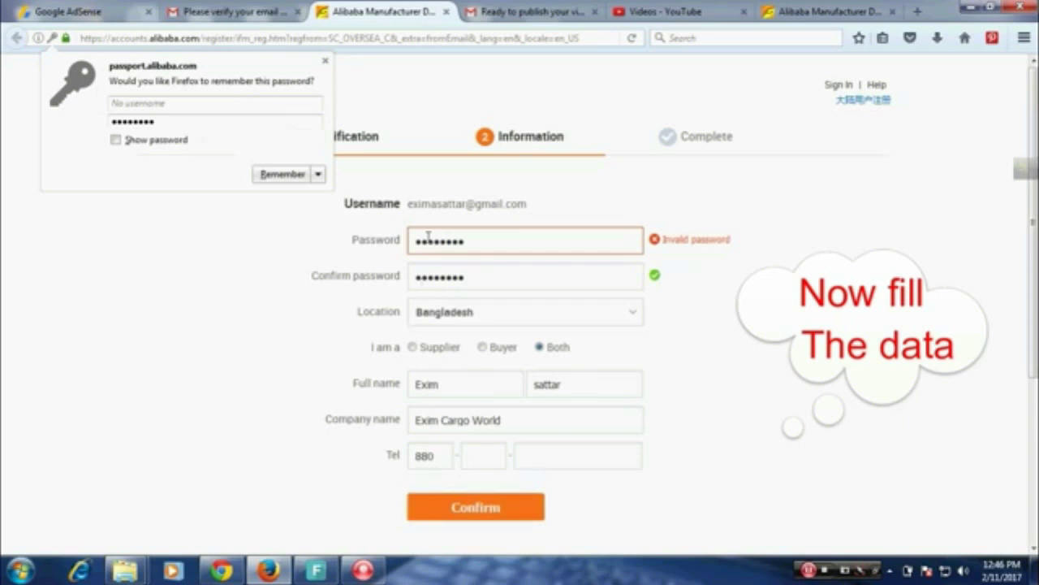
left_click(495, 241)
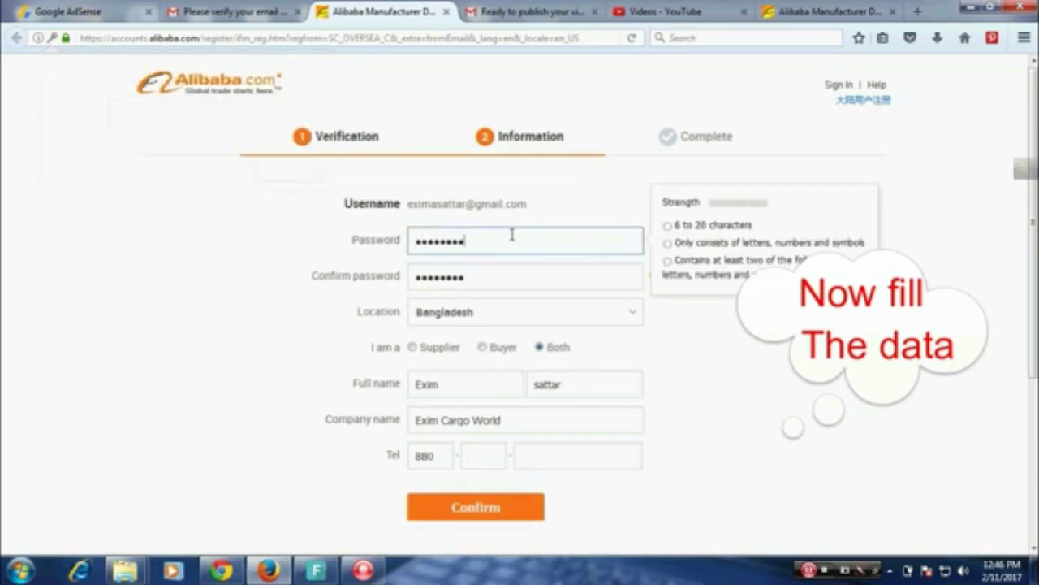
left_click_drag(514, 235, 404, 237)
type("••••••••••••")
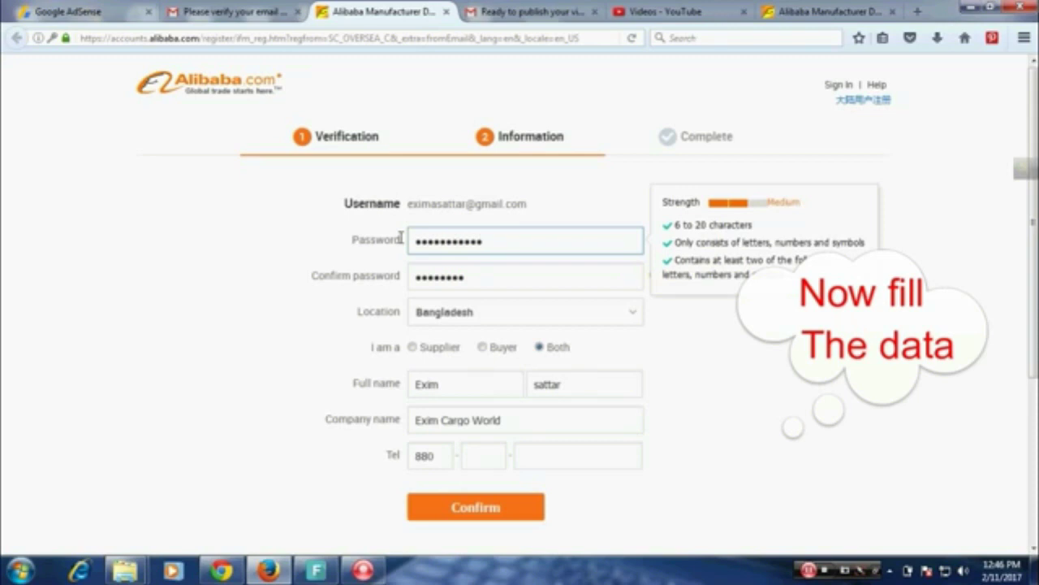
type("•")
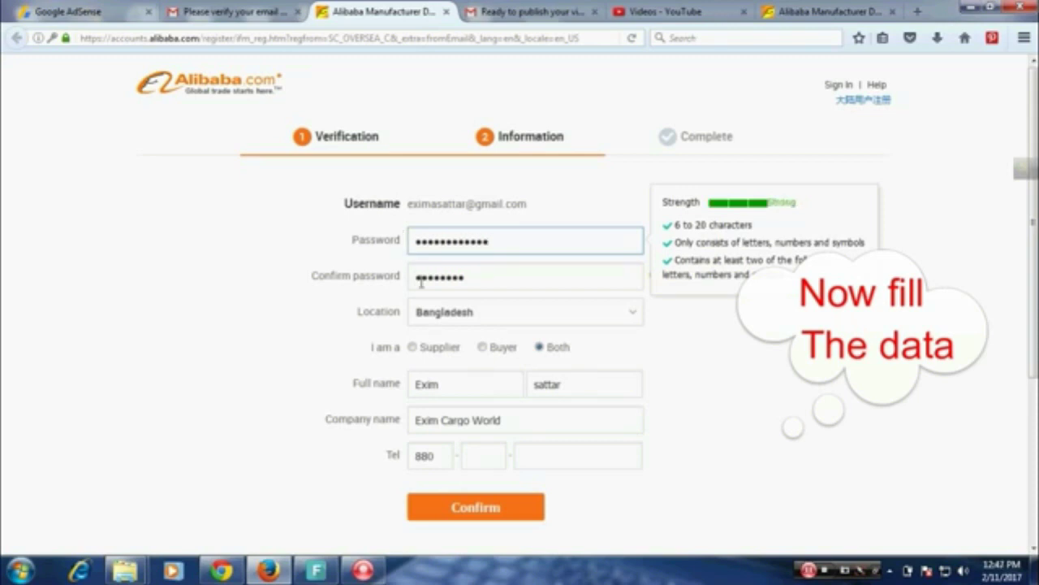
key("Tab")
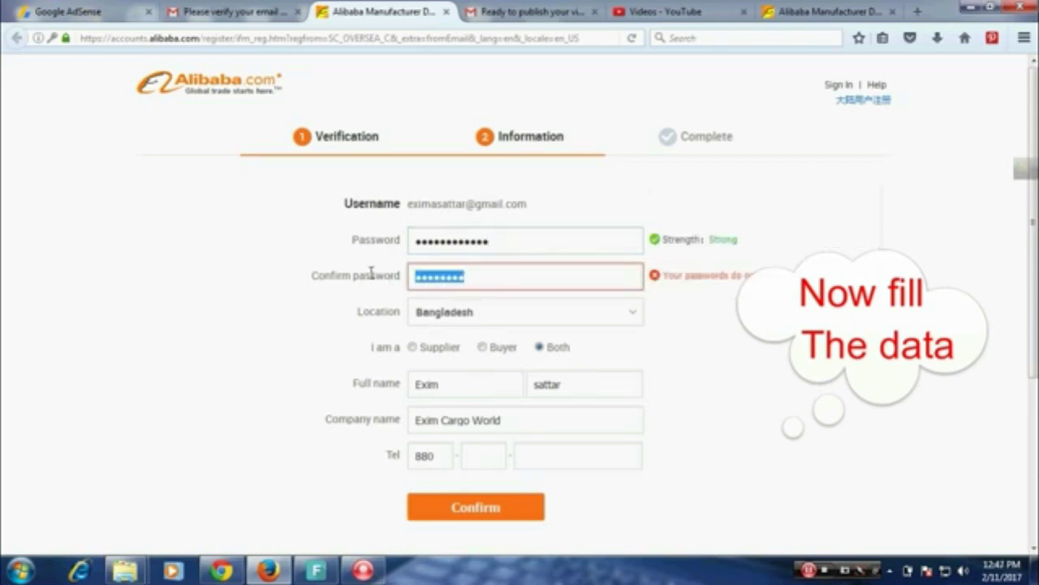
type("••••••••••••")
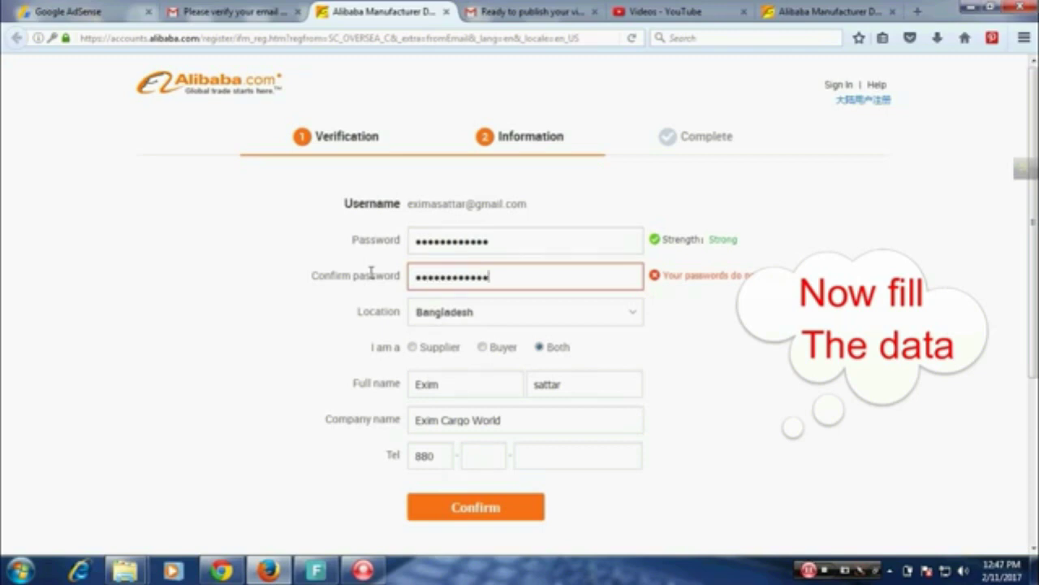
left_click(557, 239)
left_click(551, 267)
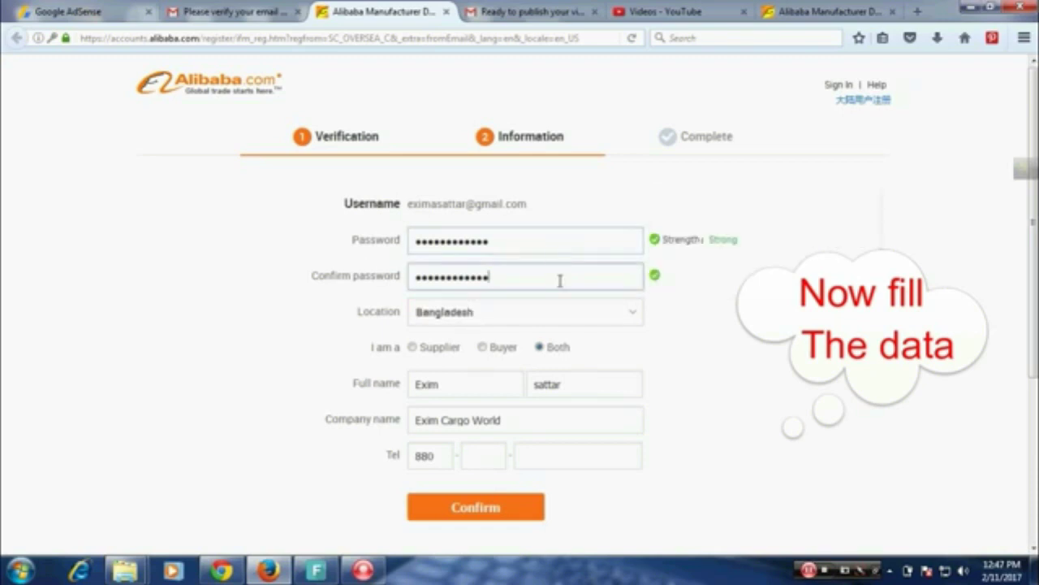
left_click(480, 515)
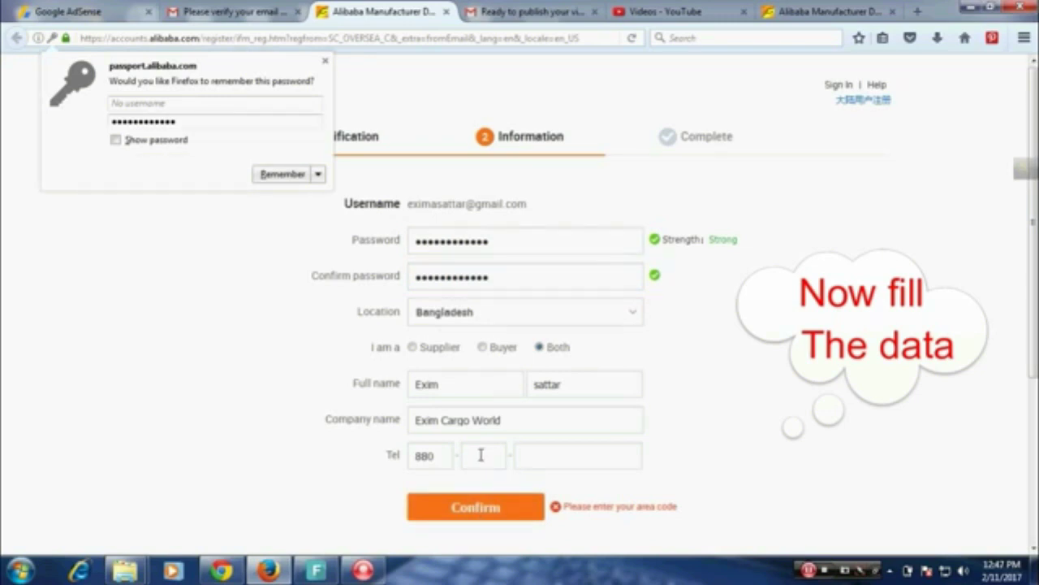
Fill in the telephone area code and phone number, then submit the form.
left_click(319, 174)
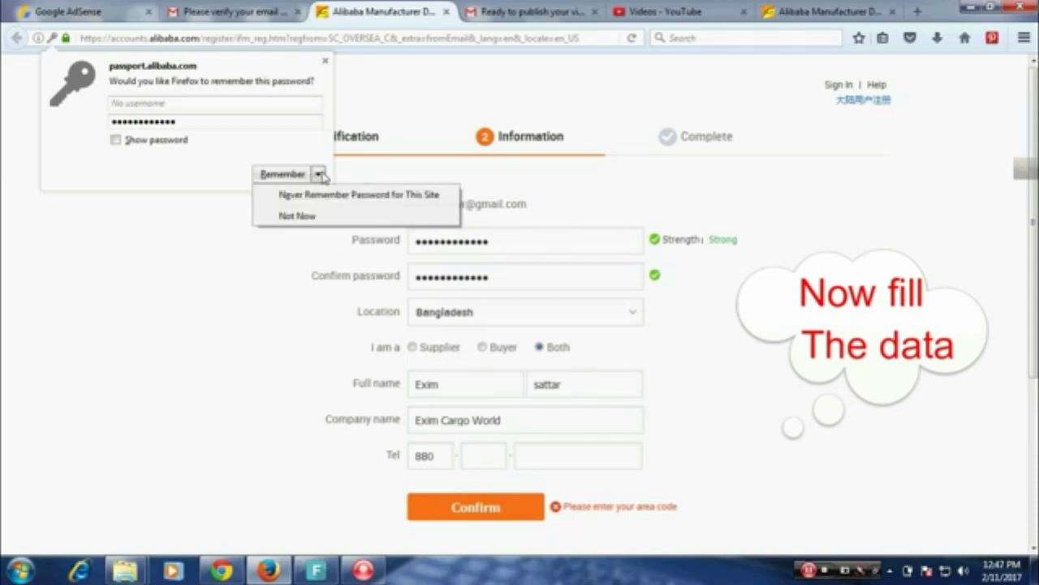
left_click(423, 177)
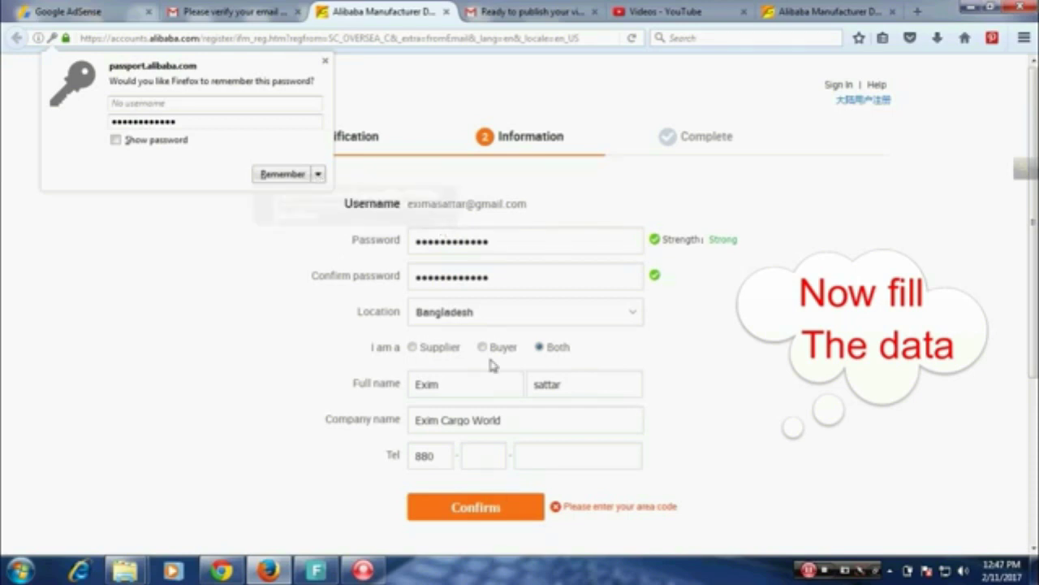
left_click(502, 459)
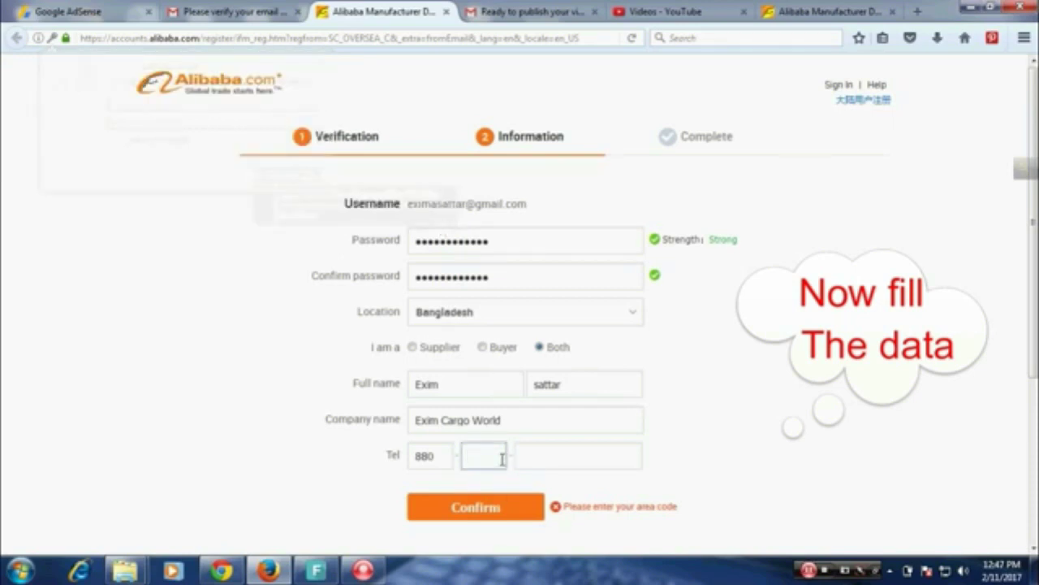
left_click(534, 458)
left_click(499, 518)
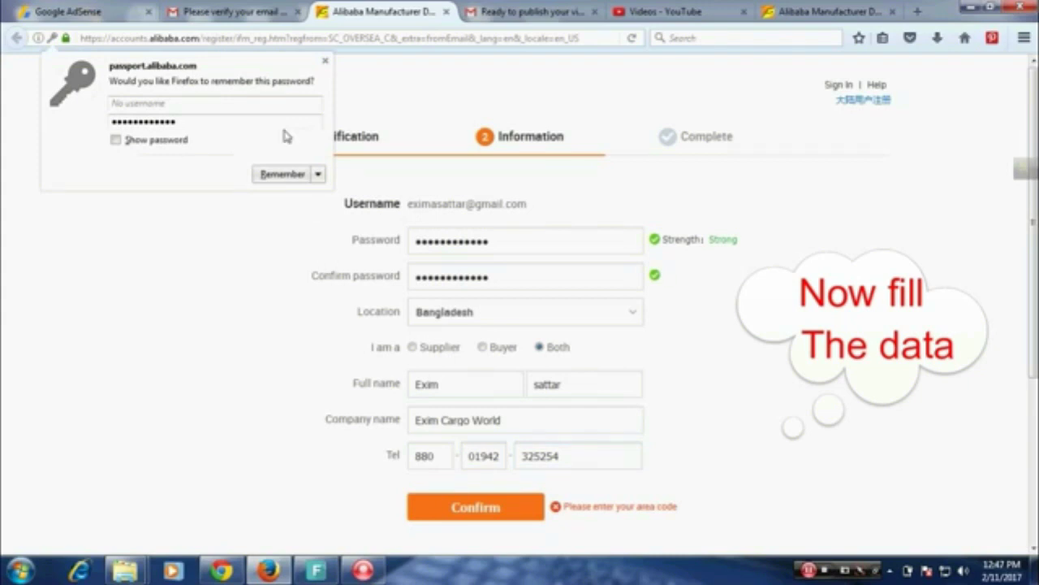
Let Firefox remember the password, then go from the registration-complete page to the homepage.
left_click(289, 175)
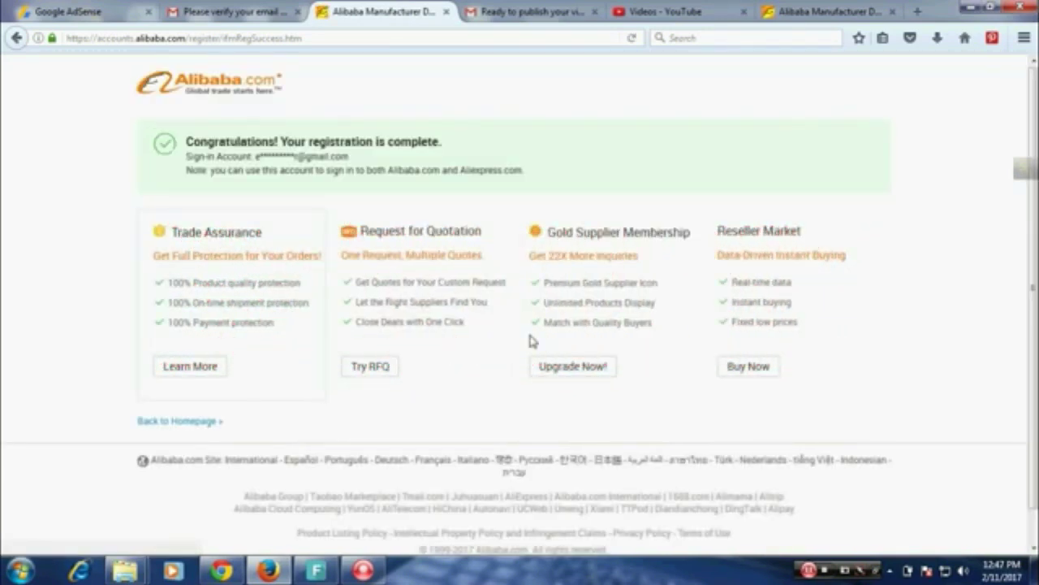
scroll(1027, 317, "down", 1)
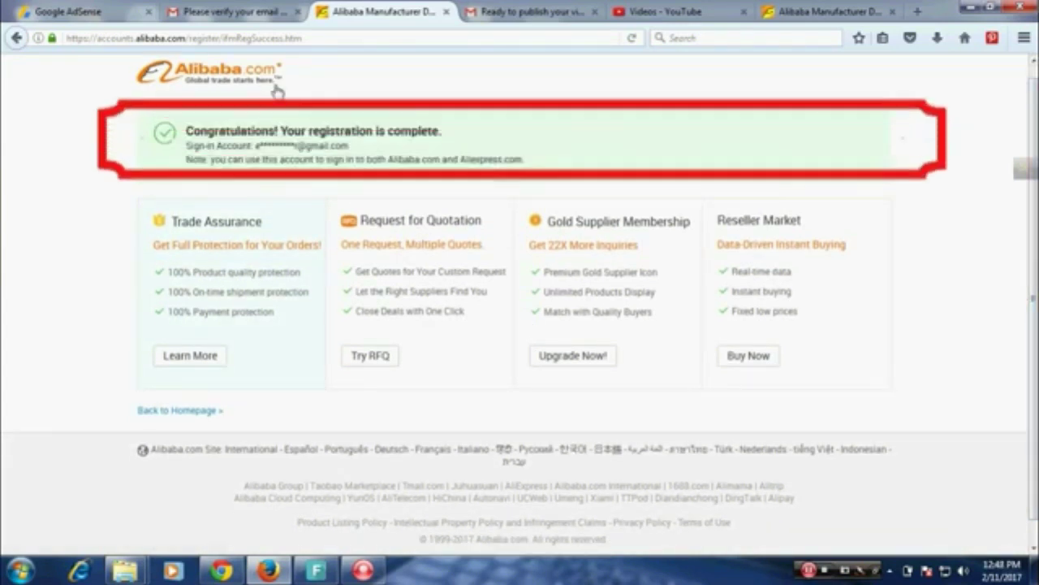
left_click(239, 82)
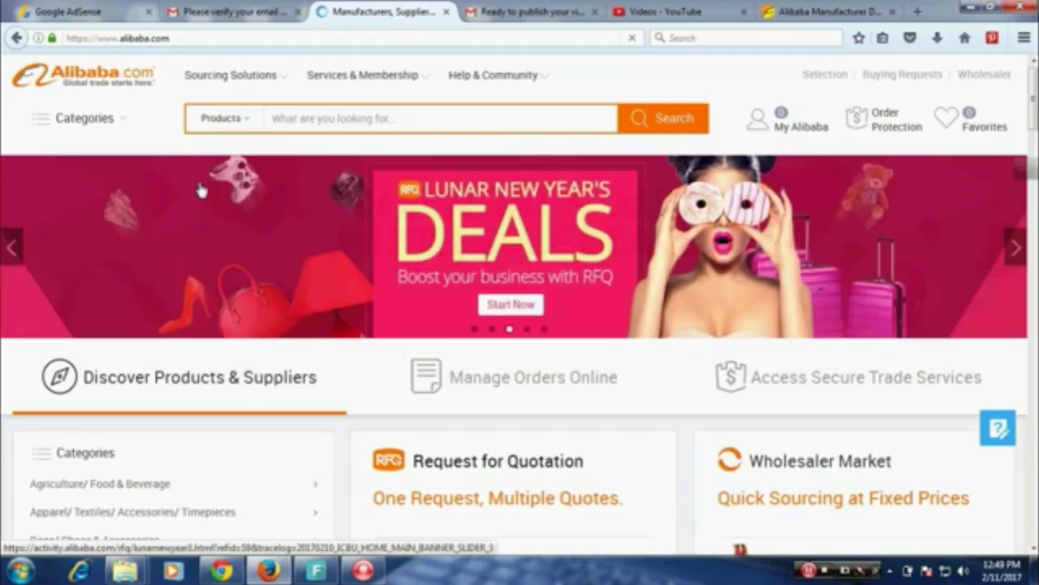
Search Alibaba products for 'bag' and scroll through the results.
left_click(293, 118)
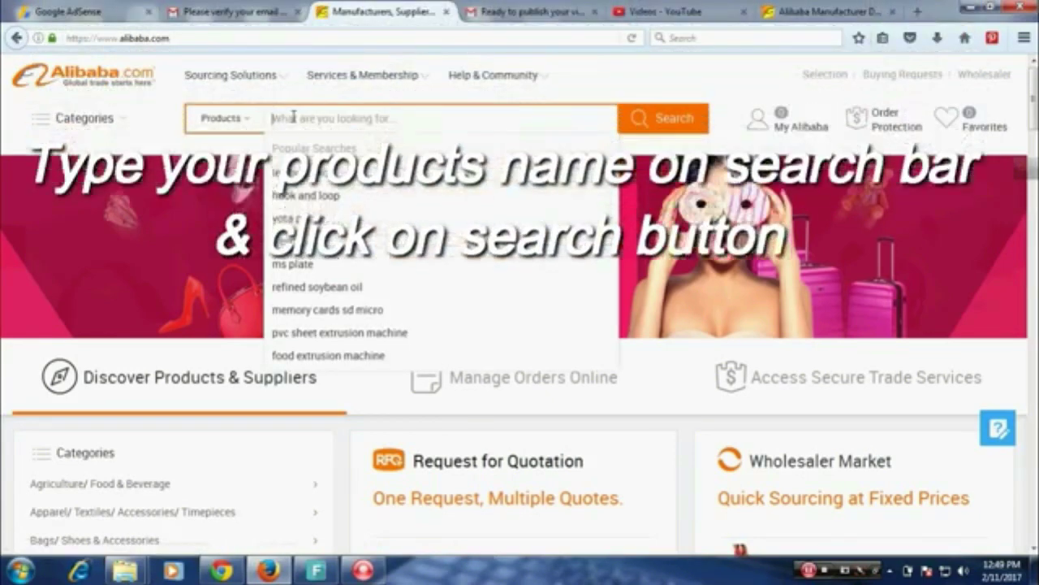
type("bag")
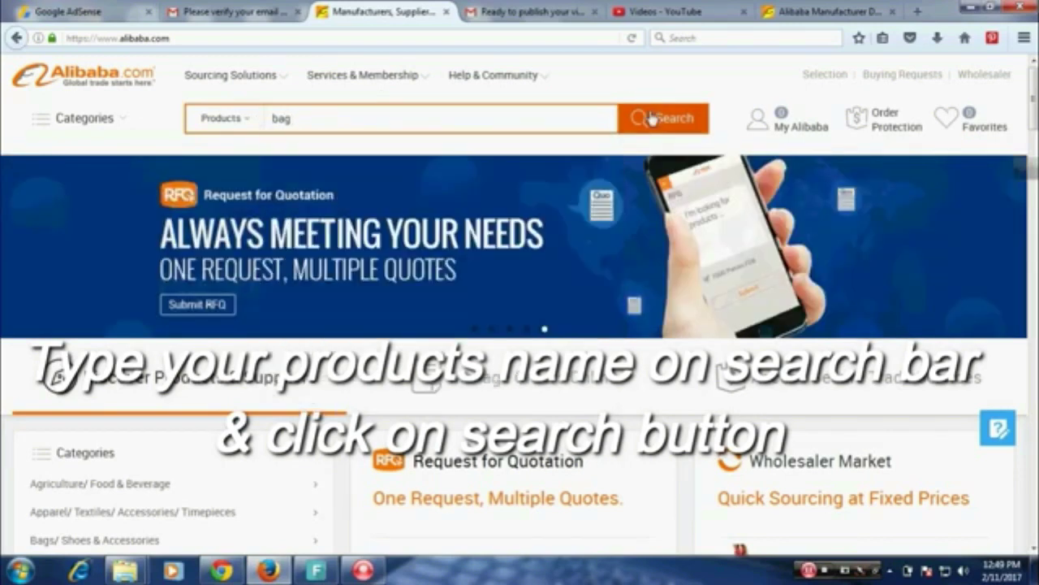
left_click(650, 119)
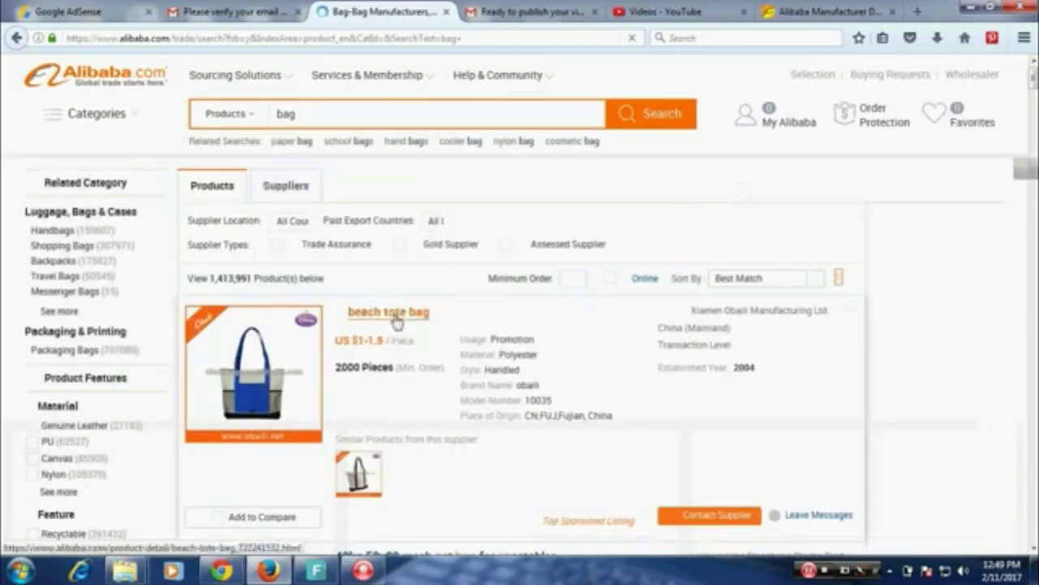
scroll(692, 252, "down", 2)
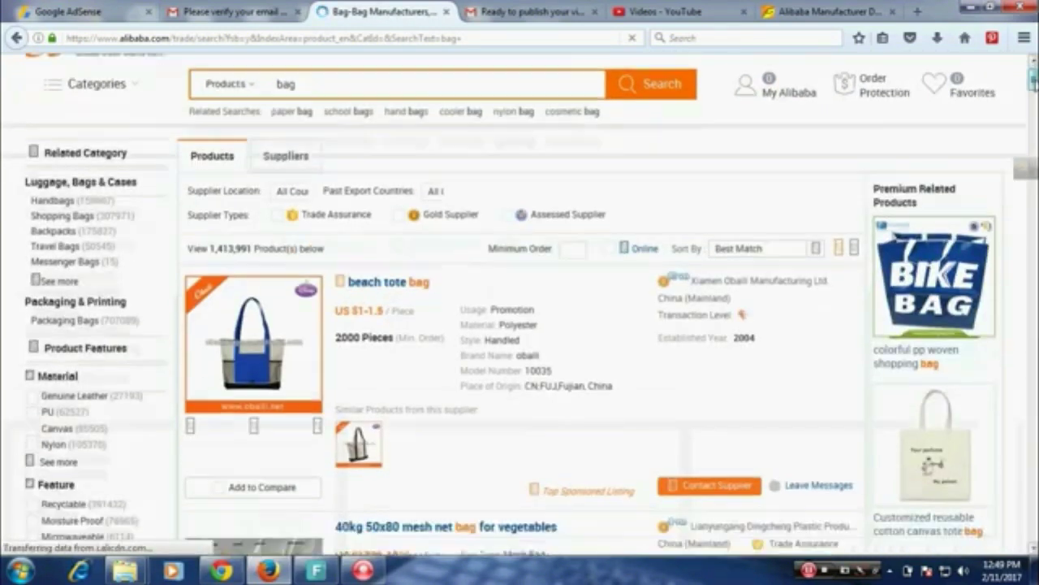